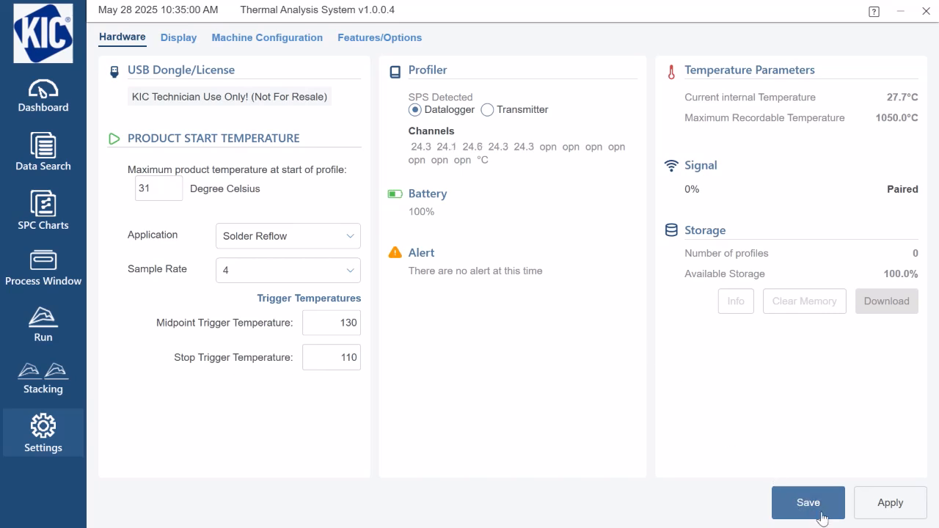
Save the hardware settings and define a machine named Line 1 with the machine type Reflow/Cure.
left_click(820, 512)
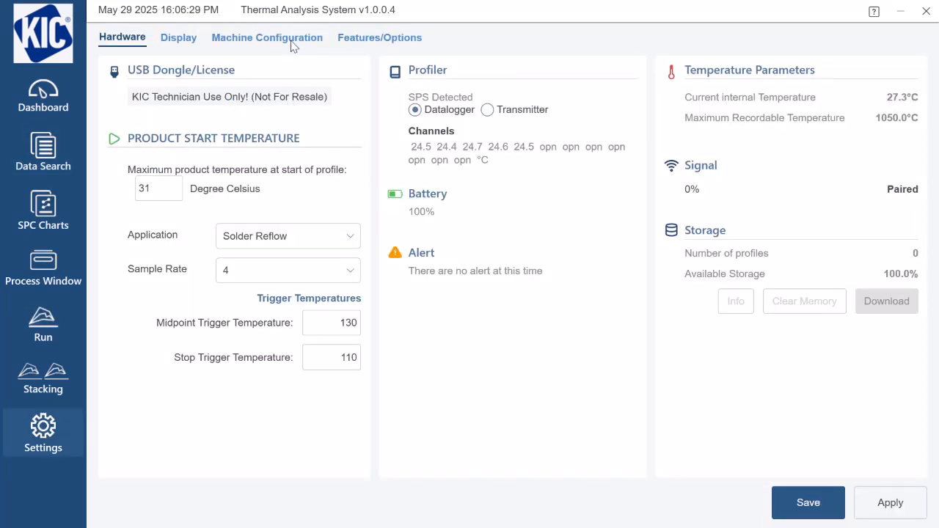
left_click(292, 42)
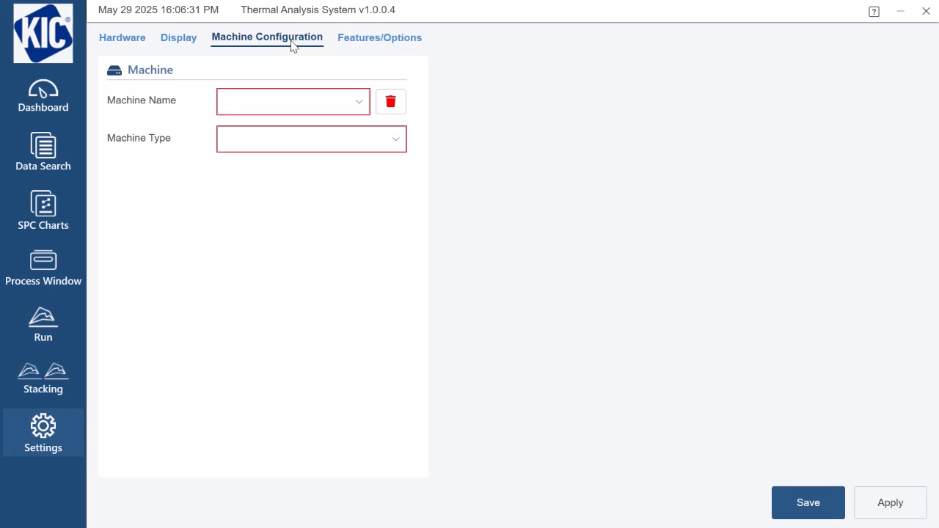
left_click(320, 106)
type("Li")
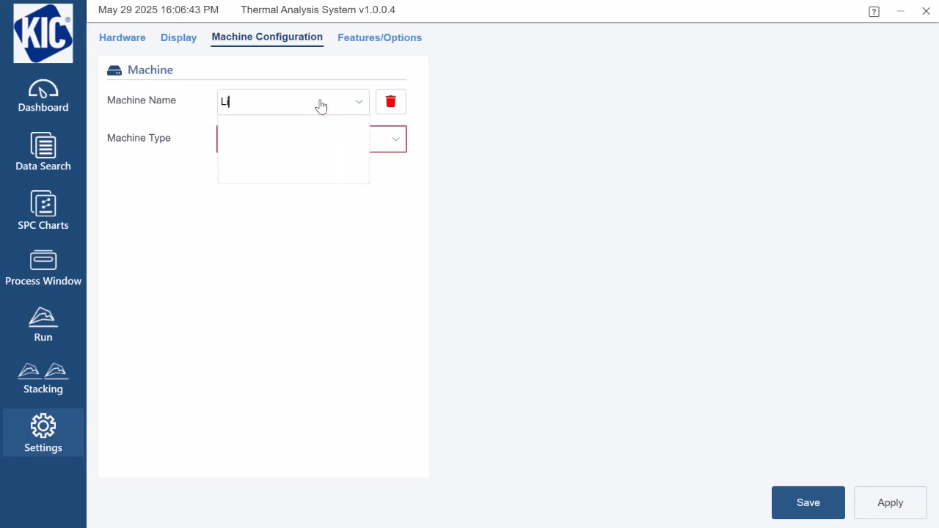
type("ne 1")
left_click(380, 184)
left_click(396, 141)
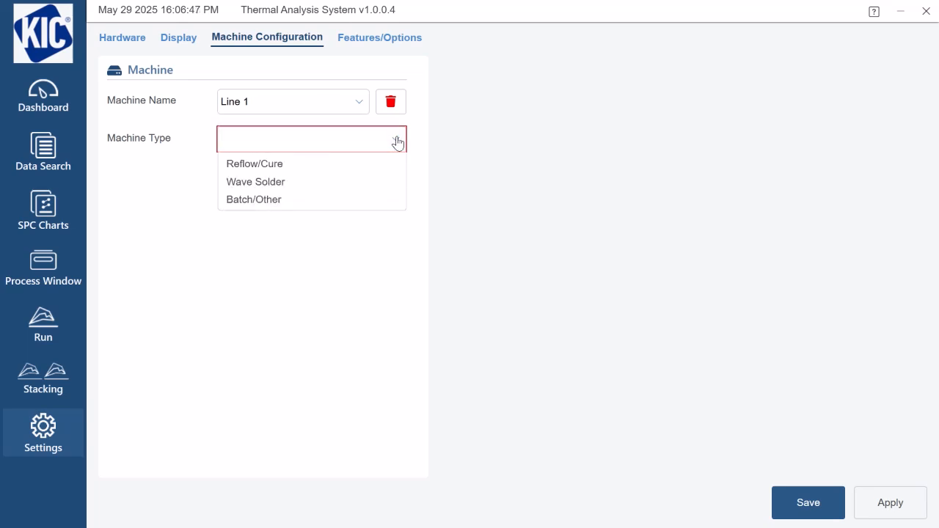
left_click(287, 165)
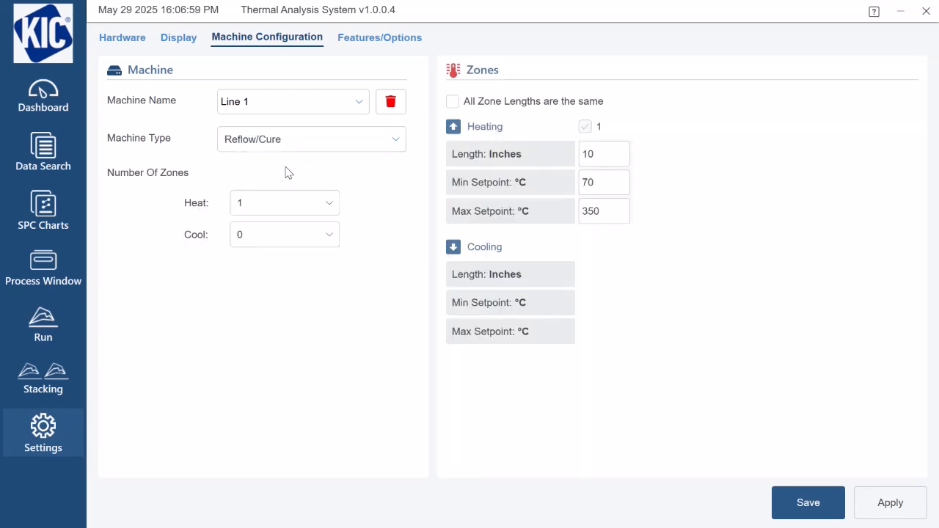
Set the number of zones for Line 1 to 10 heating and 2 cooling.
left_click(326, 213)
scroll(266, 382, "down", 1)
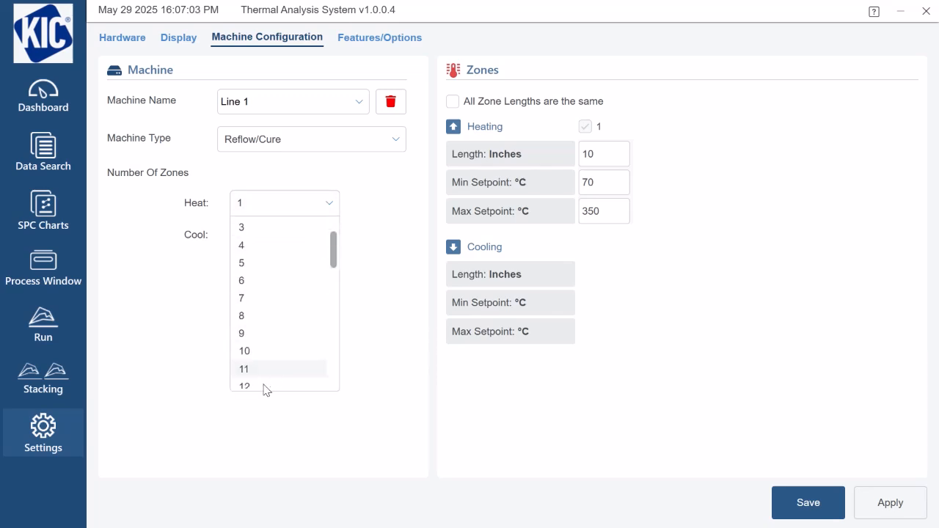
left_click(261, 356)
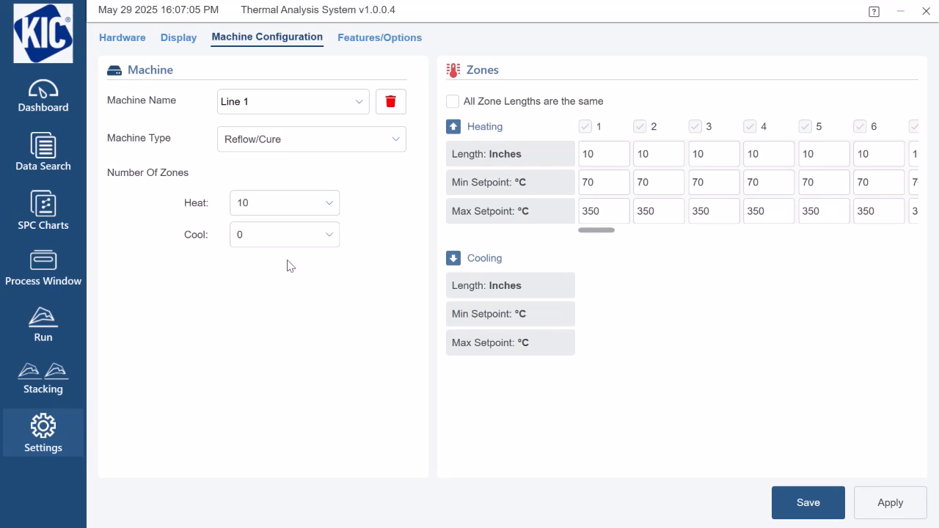
left_click(326, 245)
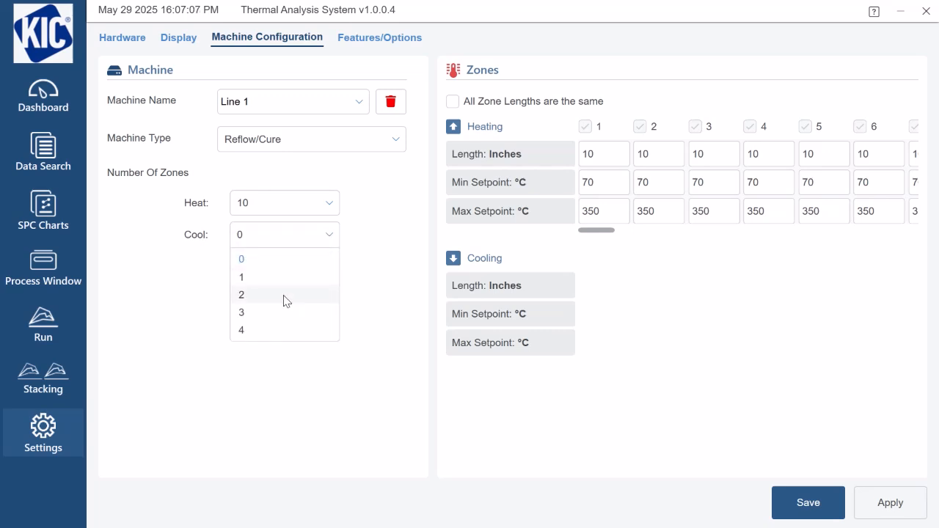
left_click(285, 300)
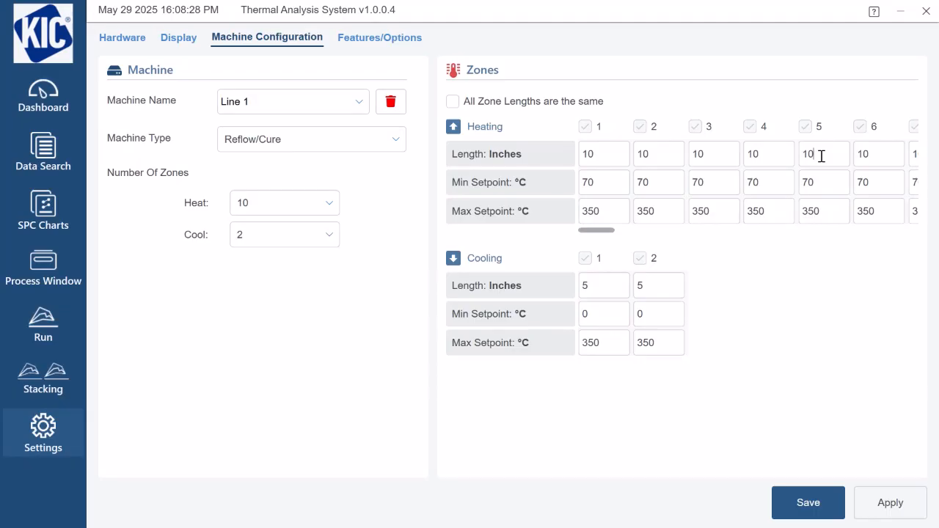
Set the lengths of heating zones 5 and 6 to 12 inches and save the machine configuration.
left_click(821, 155)
key("BackSpace")
type("2")
left_click(882, 157)
key("BackSpace")
type("2")
left_click(907, 501)
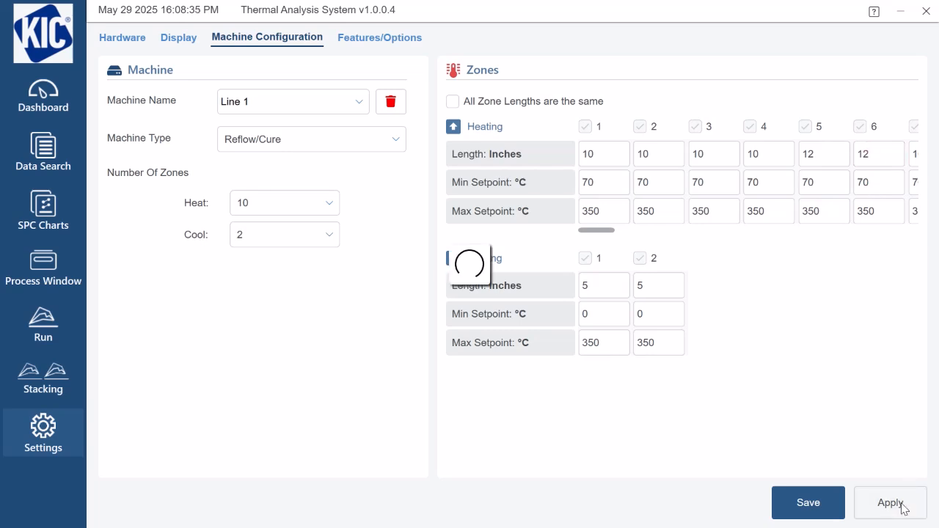
left_click(810, 507)
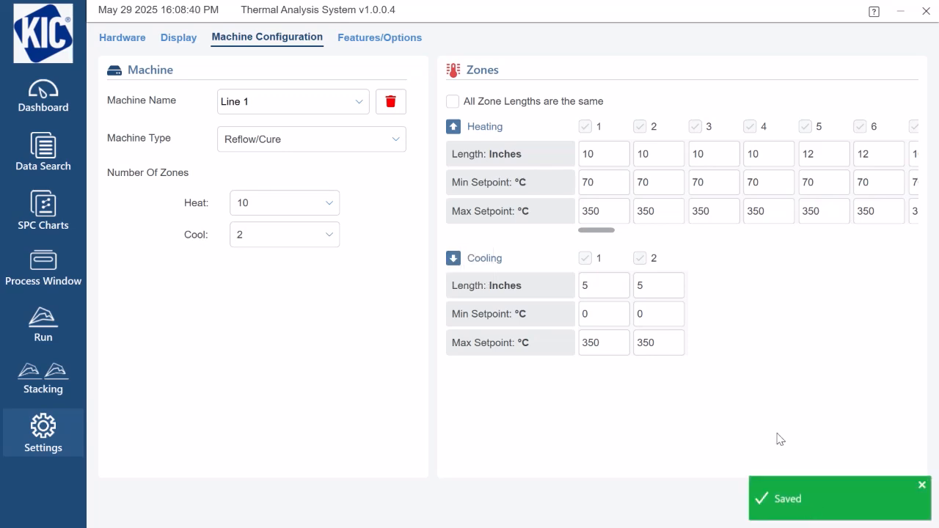
left_click(808, 502)
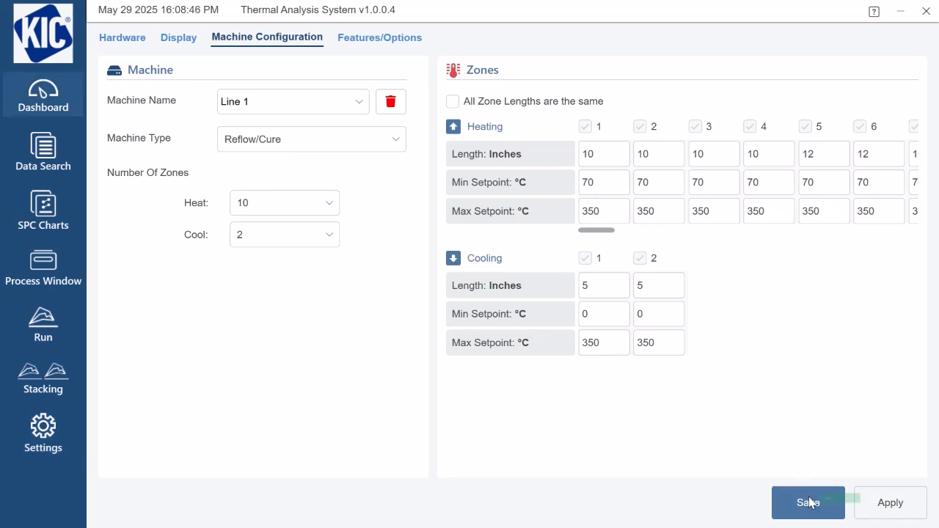
Select the Reflow Demo product for a profile run and make the top and bottom setpoints the same.
left_click(51, 323)
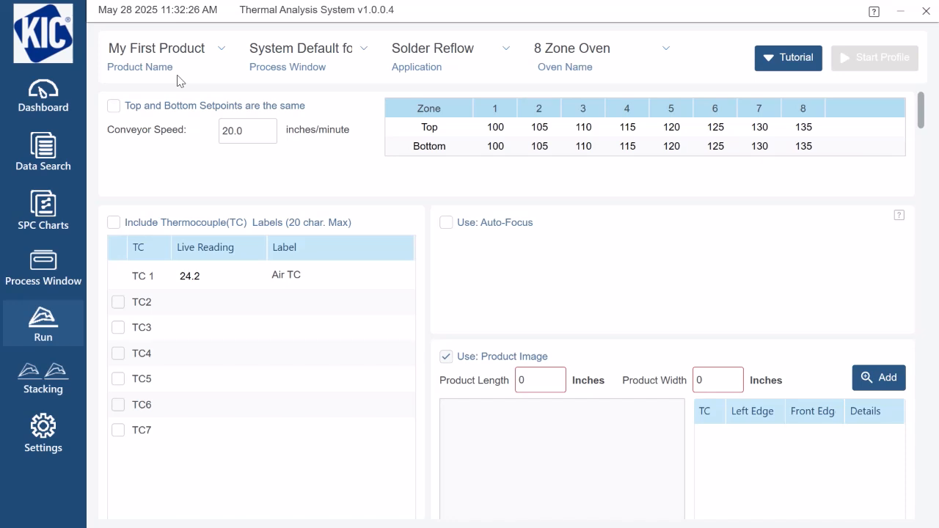
left_click(222, 50)
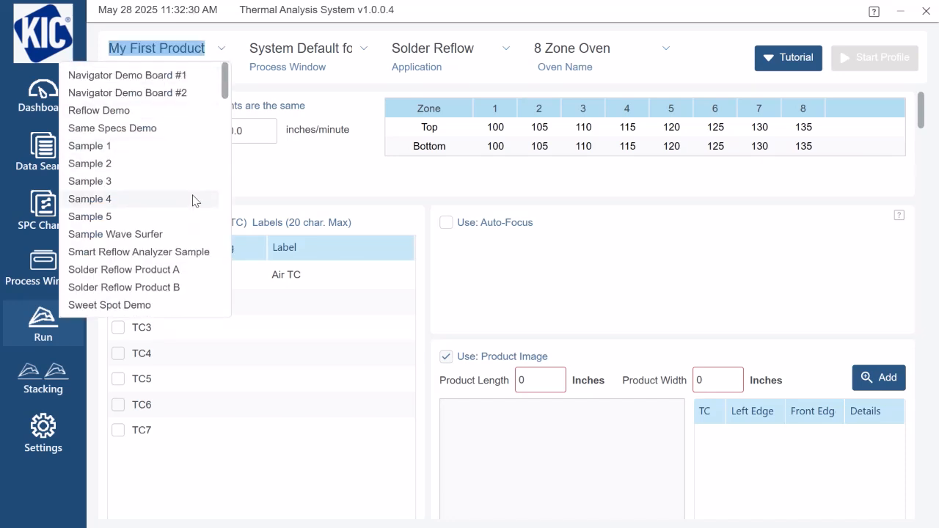
left_click(148, 110)
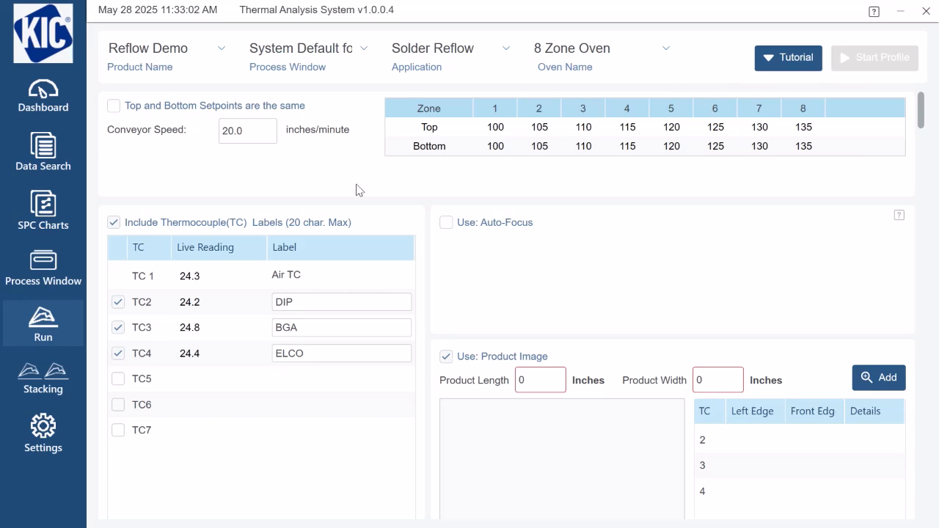
left_click(114, 107)
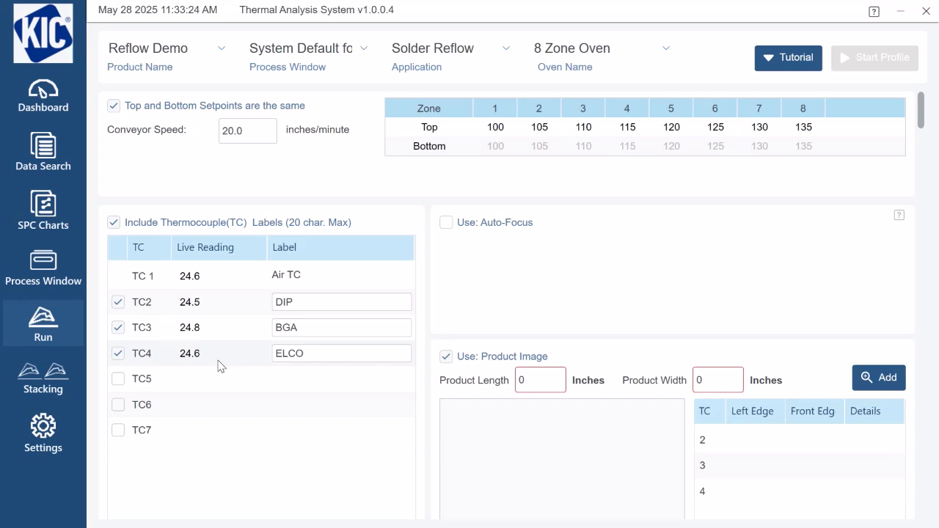
Set the product length to 6 inches and the product width to 10 inches.
double_click(544, 379)
type("6")
double_click(725, 381)
type("10")
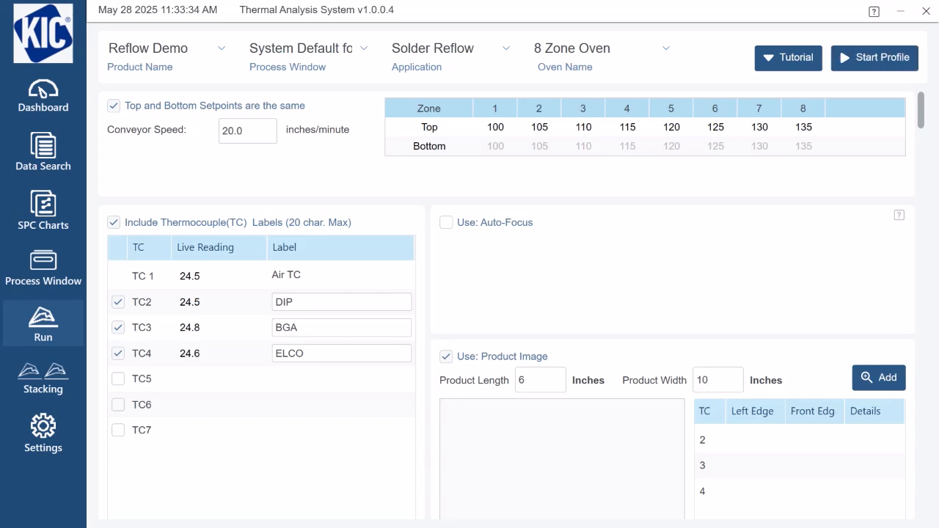
Enter "run a profile" as the profile description.
scroll(655, 399, "down", 3)
scroll(655, 400, "down", 4)
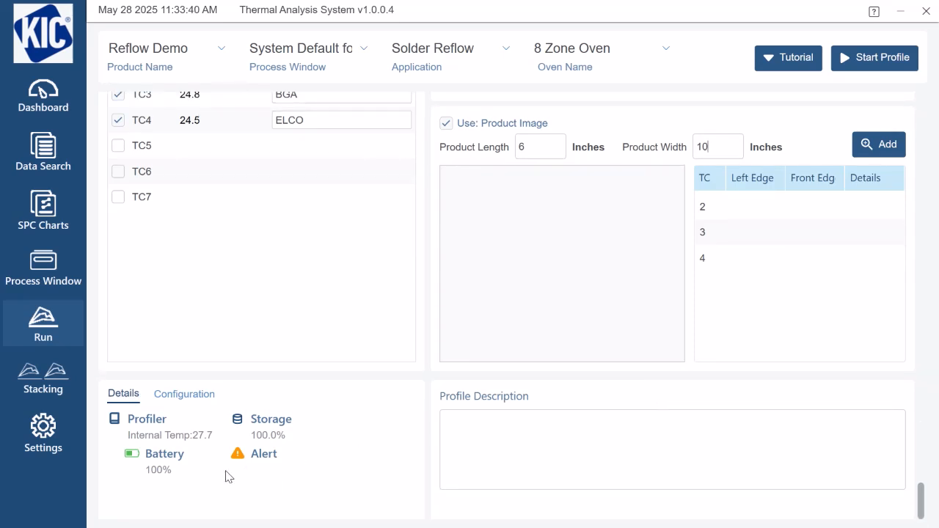
left_click(506, 422)
type("run a profile")
Switch the thermocouple labels off and back on.
scroll(279, 235, "up", 2)
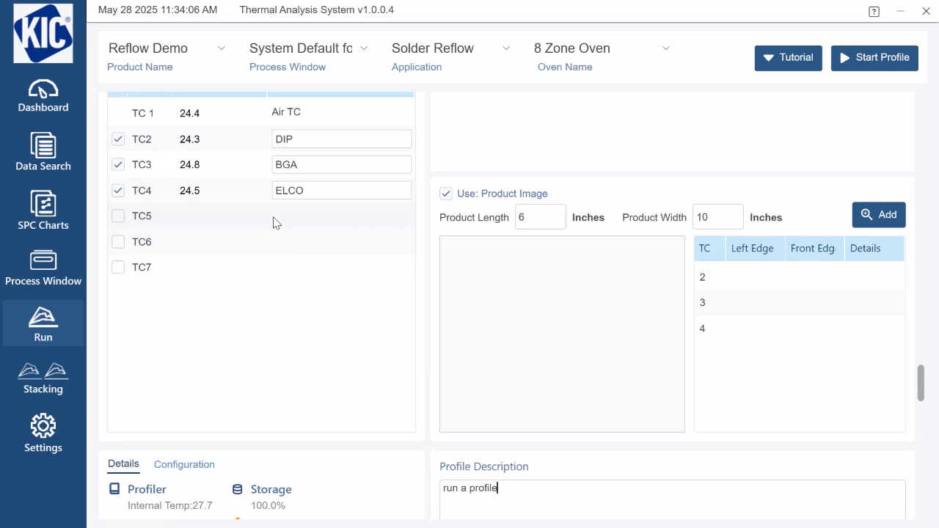
scroll(367, 334, "up", 1)
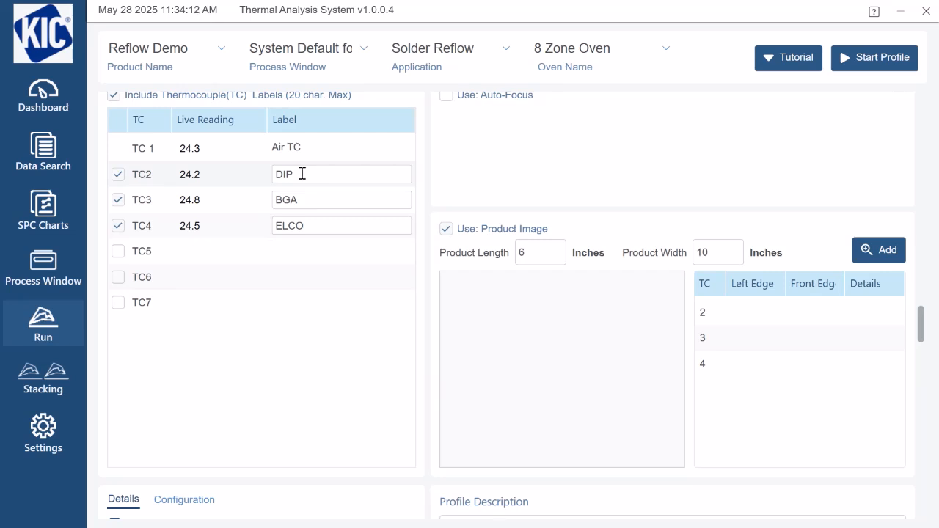
scroll(117, 101, "up", 1)
left_click(114, 99)
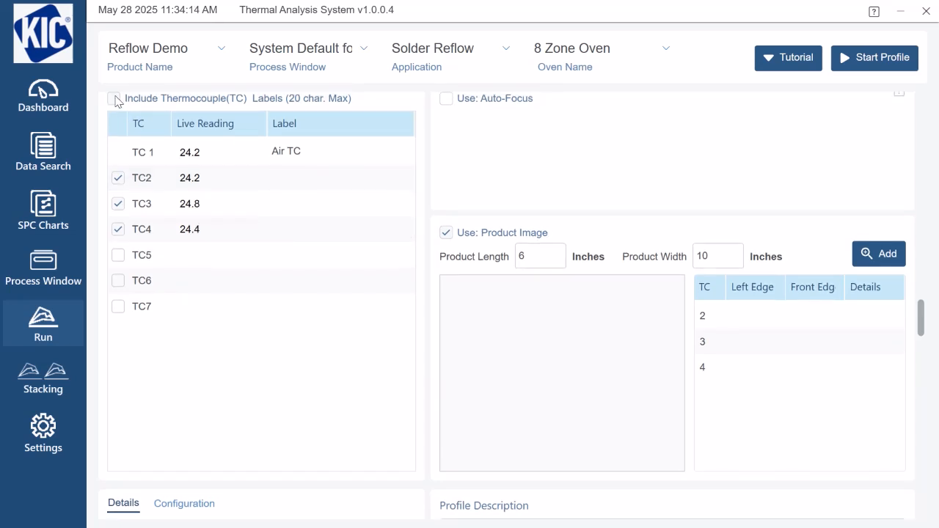
left_click(115, 99)
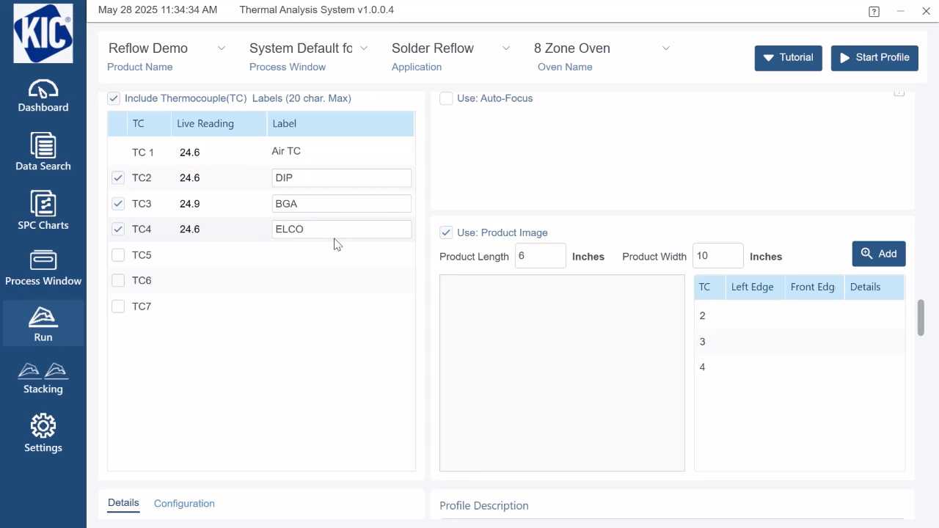
Start the profile, confirming that the oven control thermocouples are within 2.0 degrees of setpoint and acknowledging the download cable removal.
scroll(335, 244, "down", 2)
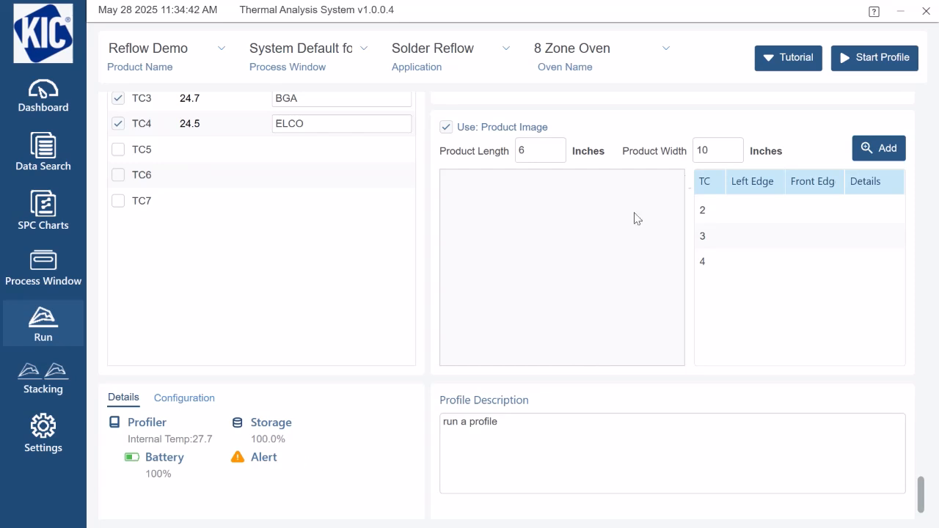
left_click(869, 71)
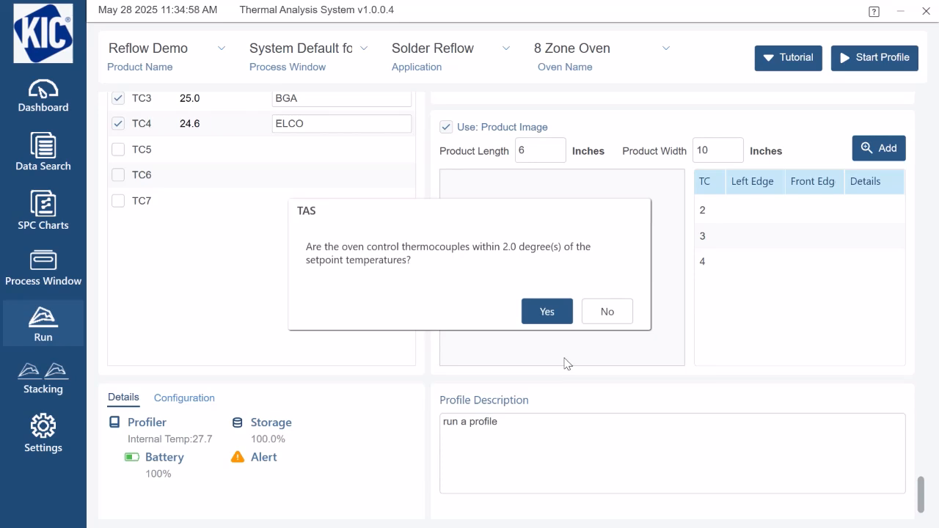
left_click(546, 312)
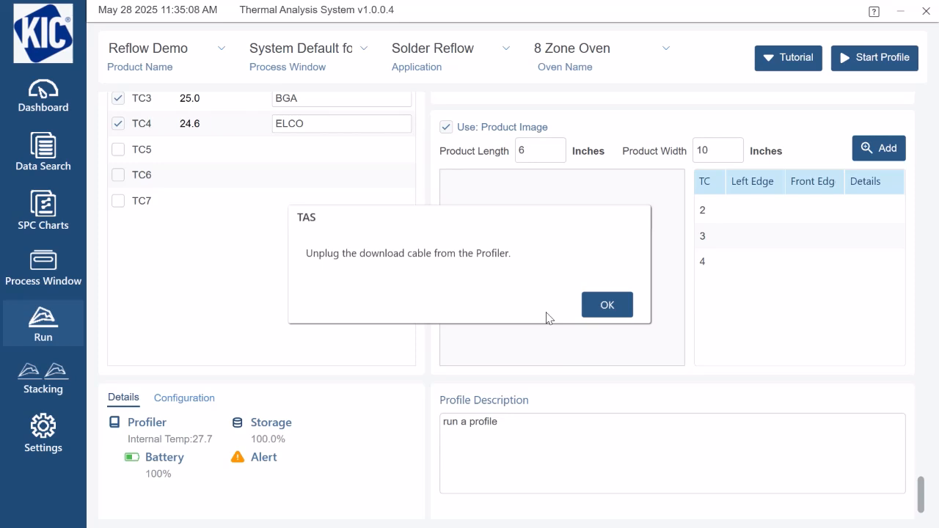
left_click(607, 305)
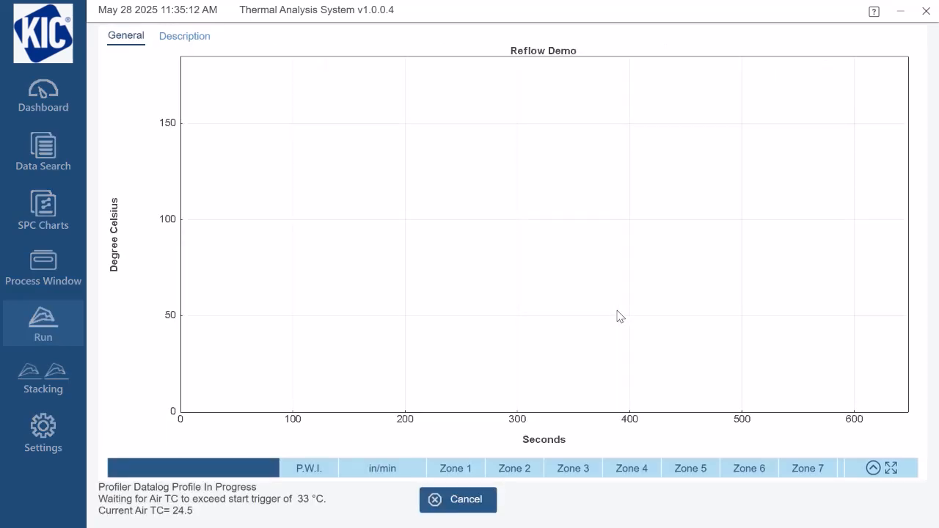